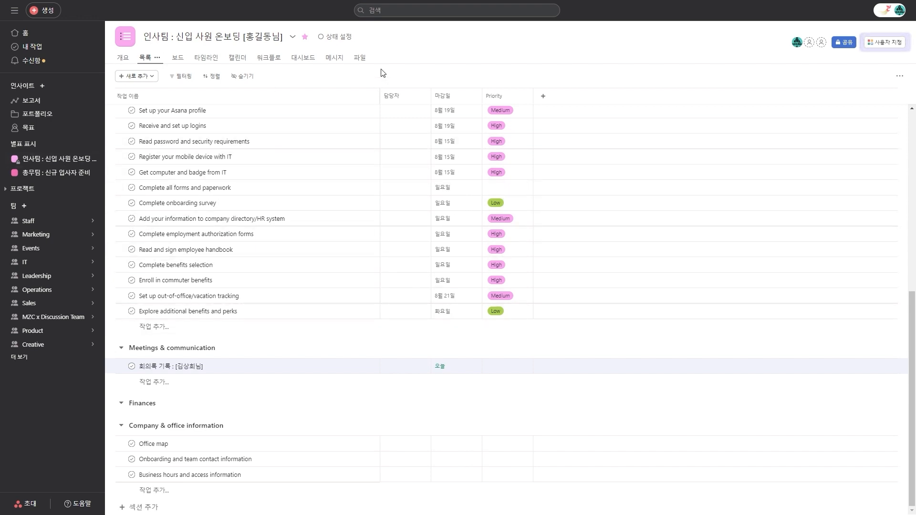
# Step: Convert the task "Set up your Asana profile" into a milestone
pyautogui.click(261, 116)
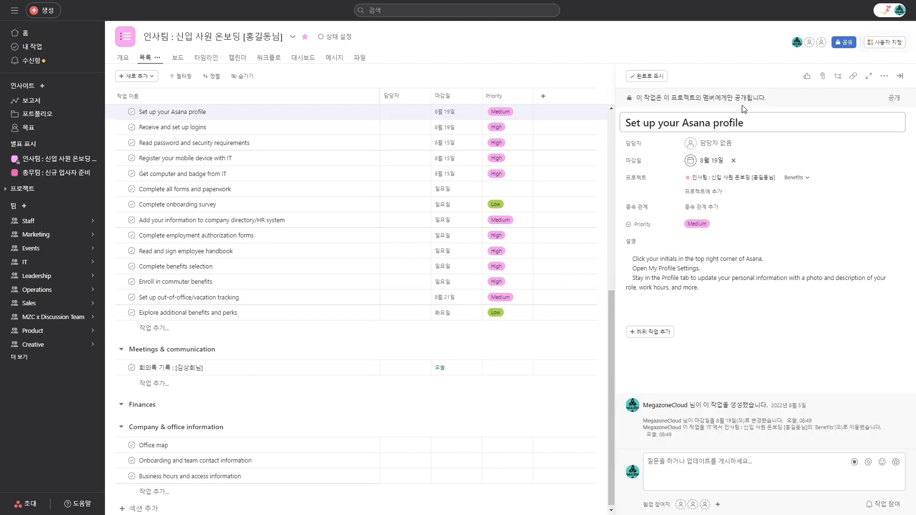
pyautogui.click(883, 75)
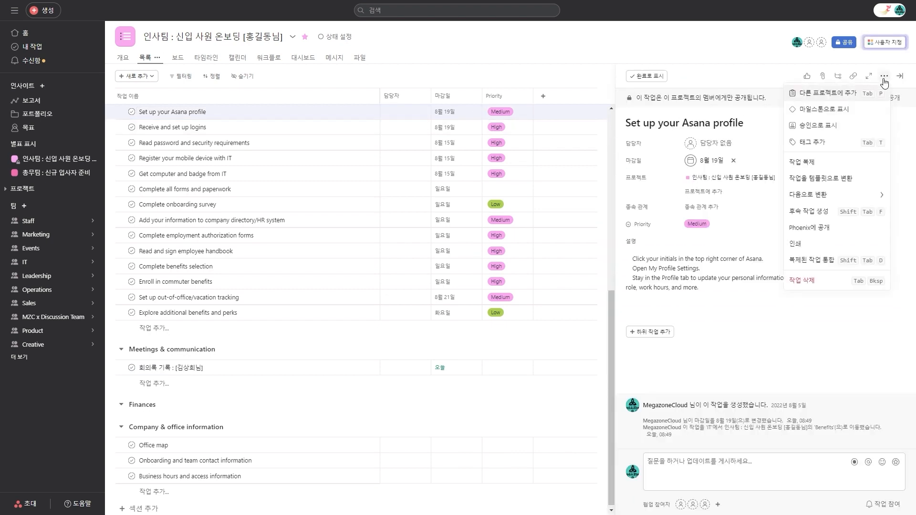
pyautogui.click(820, 110)
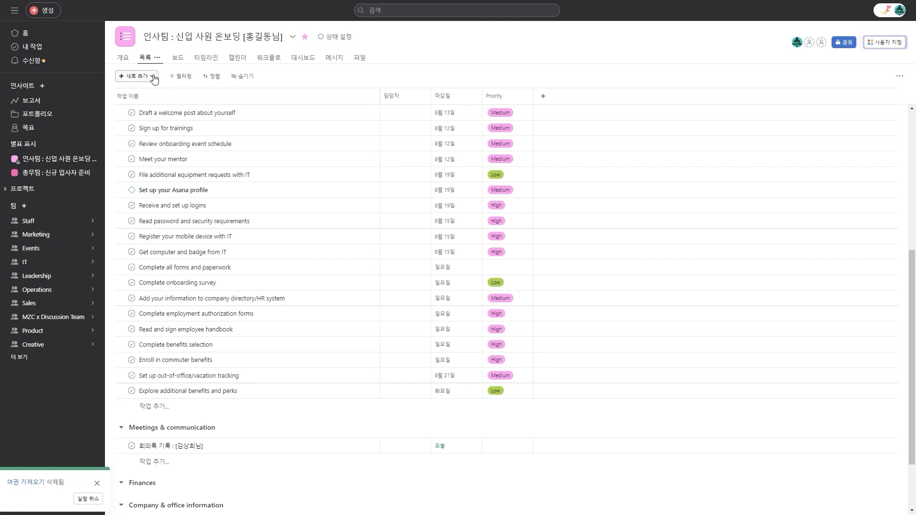
# Step: Add a new milestone named "온보딩 작업 완료!" to the project and view the milestones in the project overview
pyautogui.click(152, 77)
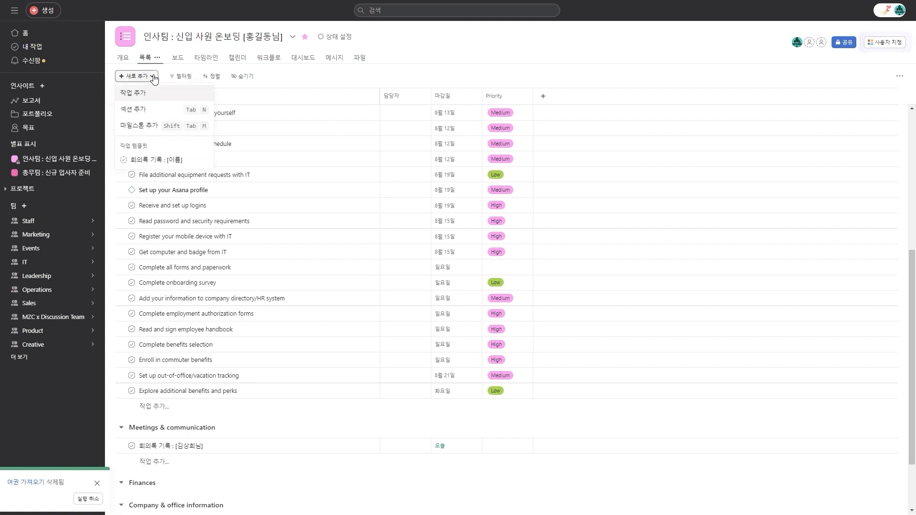
pyautogui.click(141, 126)
pyautogui.write('온비보딩 작업 완료!')
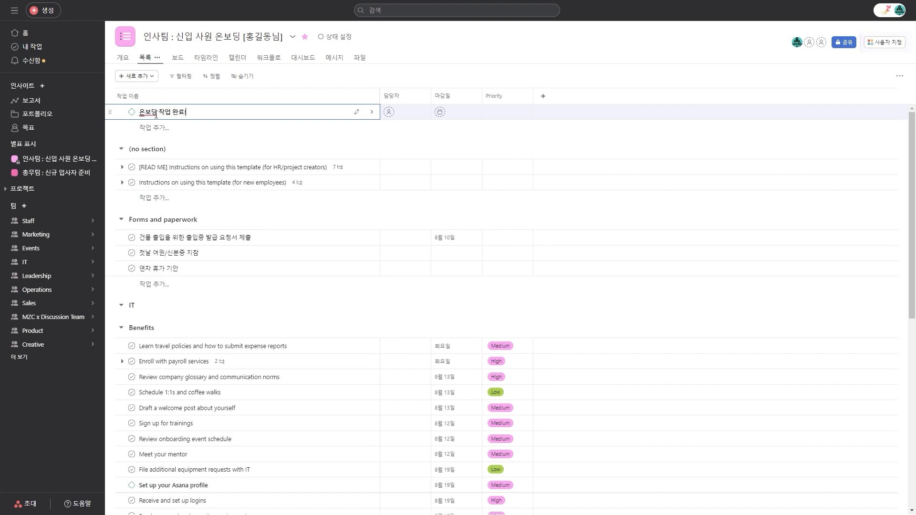
pyautogui.click(310, 83)
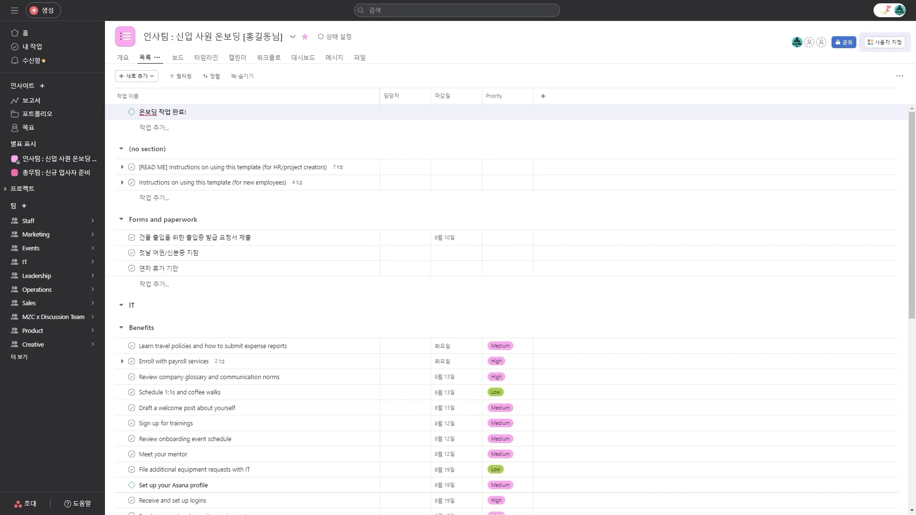
pyautogui.click(119, 59)
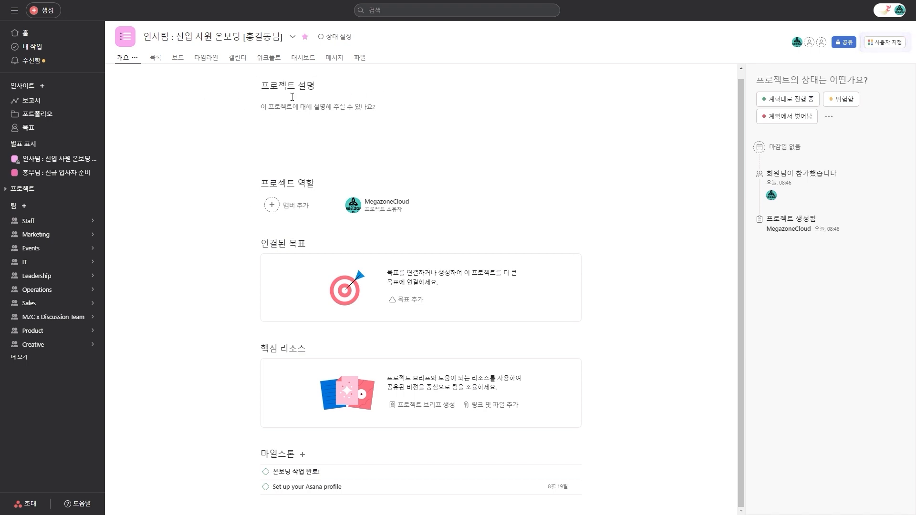
# Step: From the project's task list, start a custom field of type 단일 선택 titled "담당 부서"
pyautogui.click(155, 58)
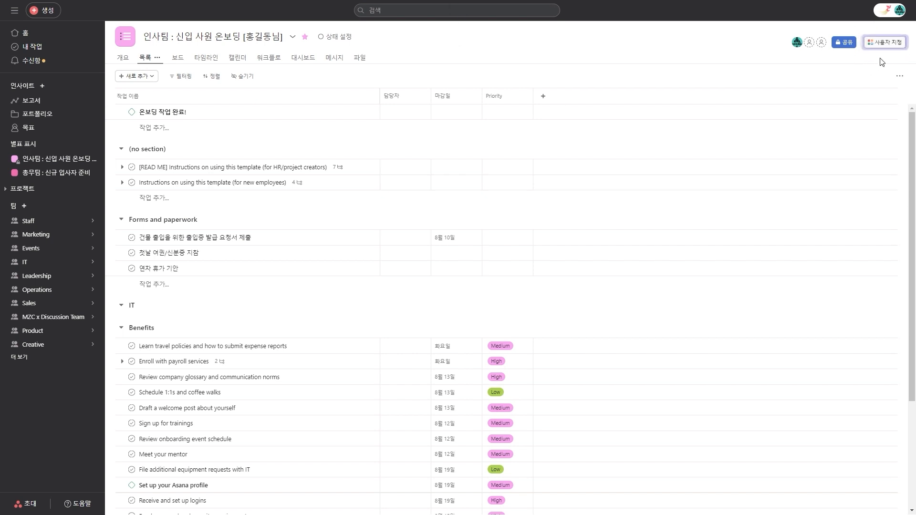
pyautogui.click(884, 42)
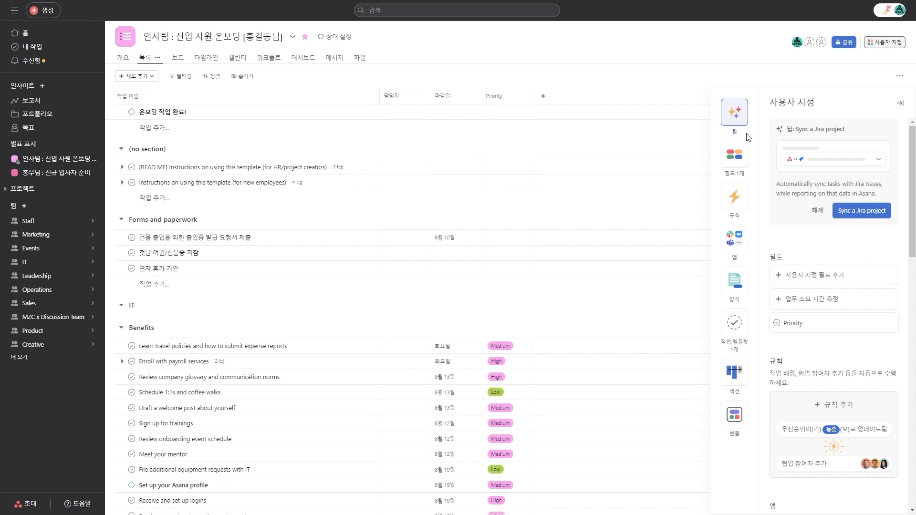
pyautogui.click(734, 153)
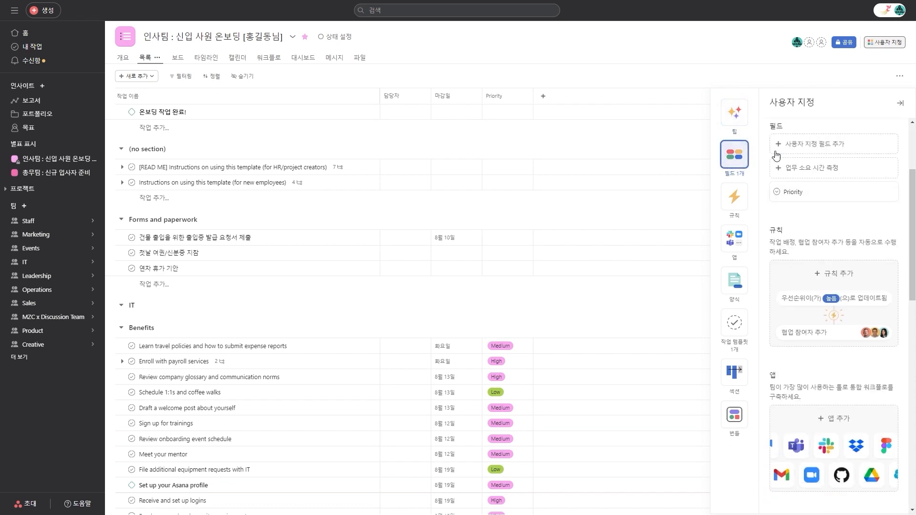
pyautogui.click(802, 144)
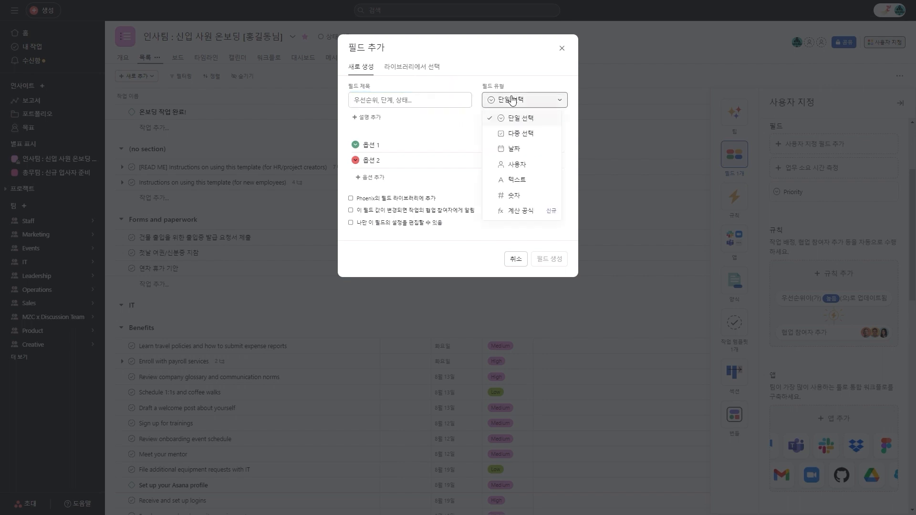
pyautogui.click(512, 120)
pyautogui.click(425, 103)
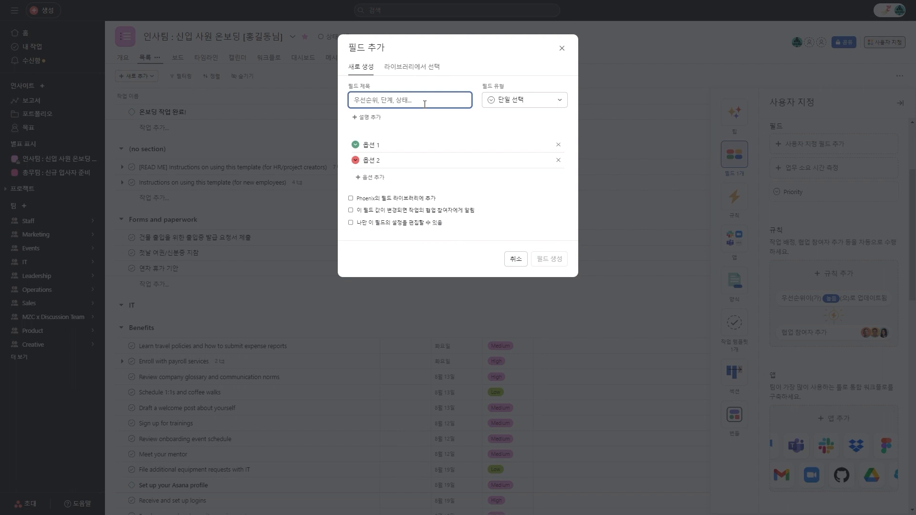
pyautogui.write('담당 부서')
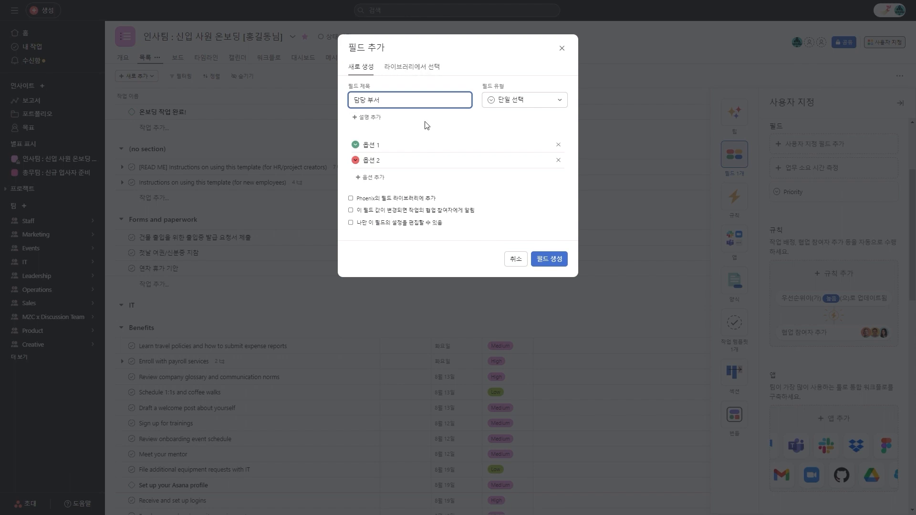
# Step: Define the field's four options as HR, IT, CS and Ops
pyautogui.click(396, 143)
pyautogui.press('BackSpace')
pyautogui.press('BackSpace')
pyautogui.write('HR')
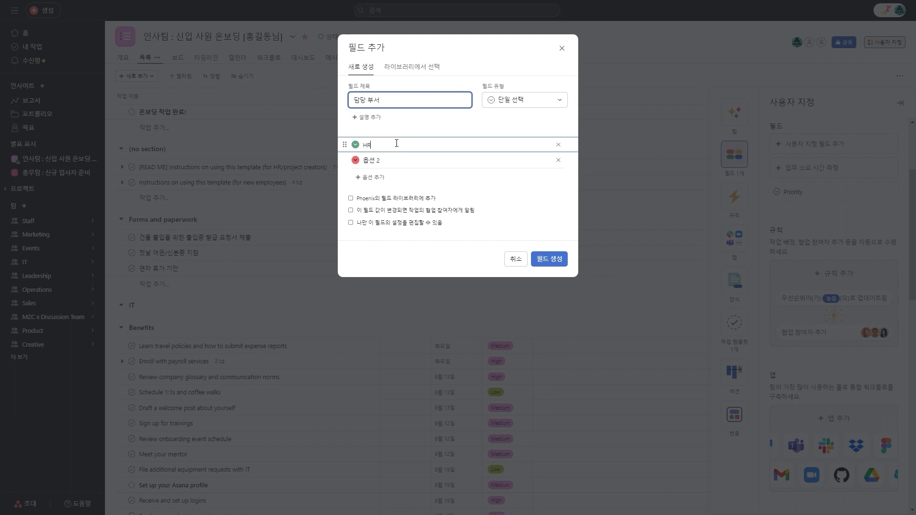
pyautogui.press('Return')
pyautogui.write('IT')
pyautogui.press('Return')
pyautogui.write('CS')
pyautogui.press('BackSpace')
pyautogui.press('BackSpace')
pyautogui.press('BackSpace')
pyautogui.press('BackSpace')
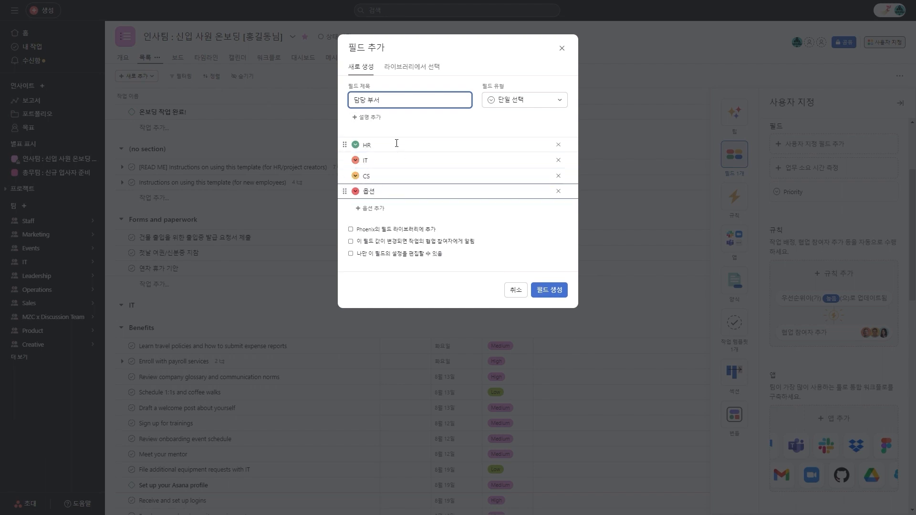
pyautogui.write('Ops')
# Step: Add the description "이 필드를 사용하여 회사 부서 별로 작업을 분류하세요!" and create the 담당 부서 field
pyautogui.click(369, 117)
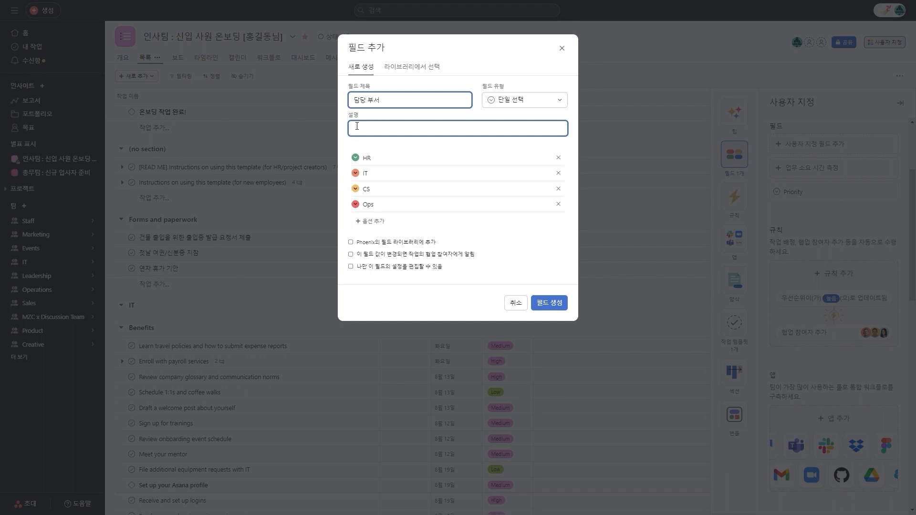
pyautogui.write('이 필드를 사용하여 회사 부서 별로 작업을 분류하세요!')
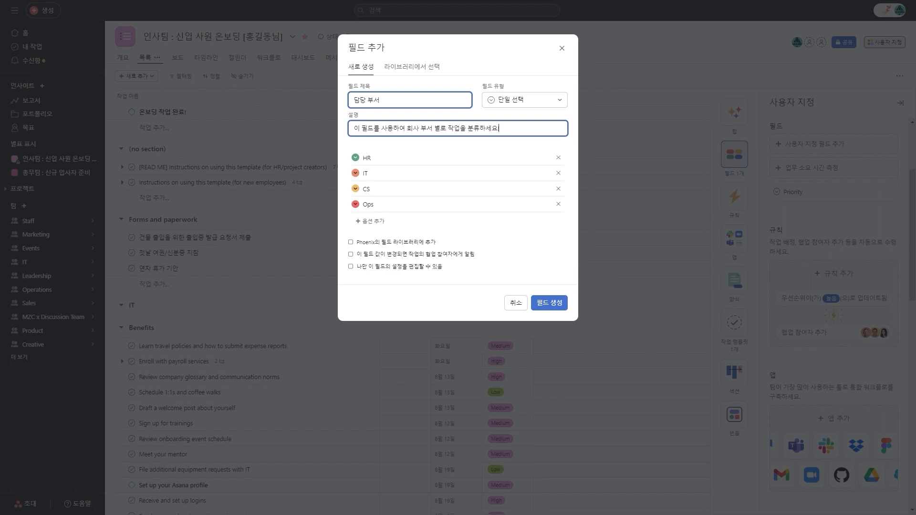
pyautogui.click(538, 245)
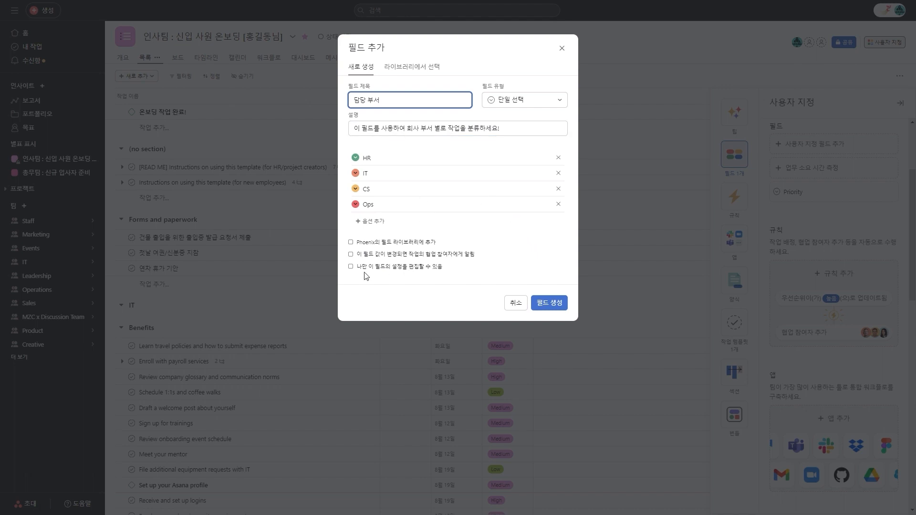
pyautogui.click(419, 271)
pyautogui.click(405, 244)
pyautogui.click(558, 305)
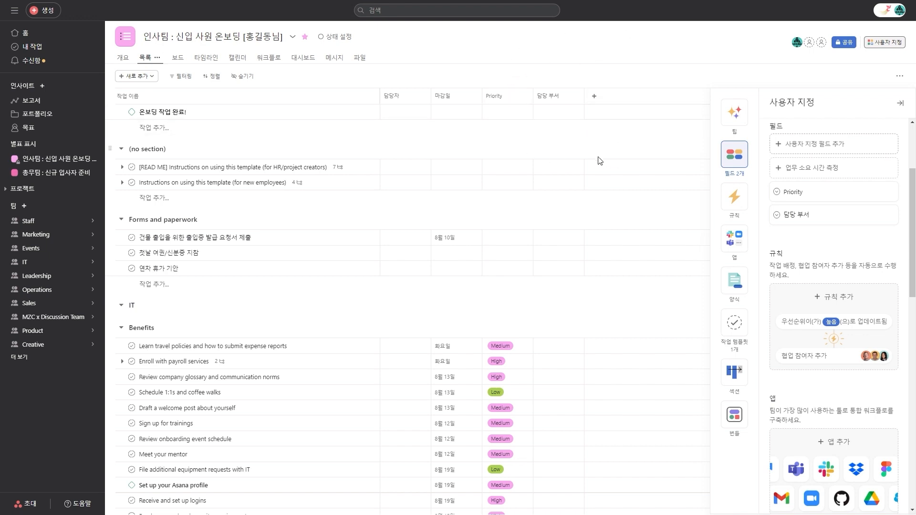
# Step: Add the existing 예상 시간 field from the organization's field library to the project and close the customization settings
pyautogui.click(801, 152)
pyautogui.click(434, 68)
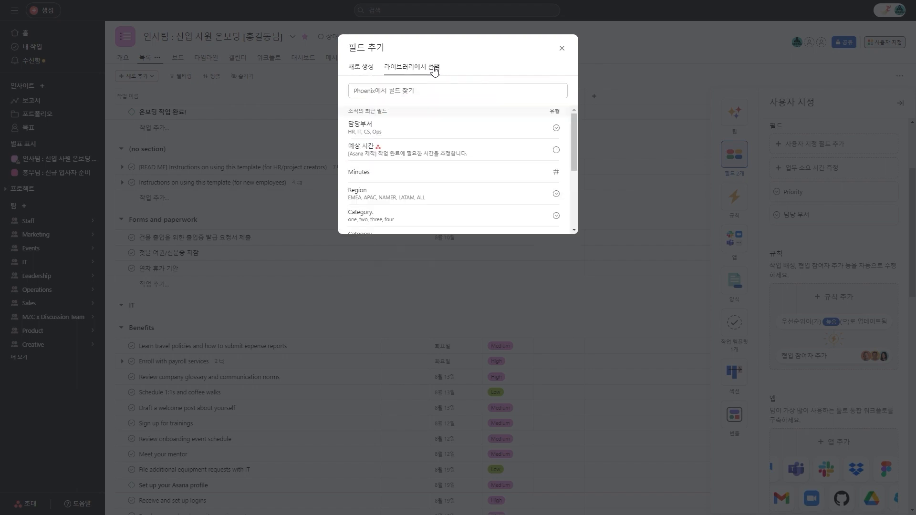
pyautogui.click(398, 90)
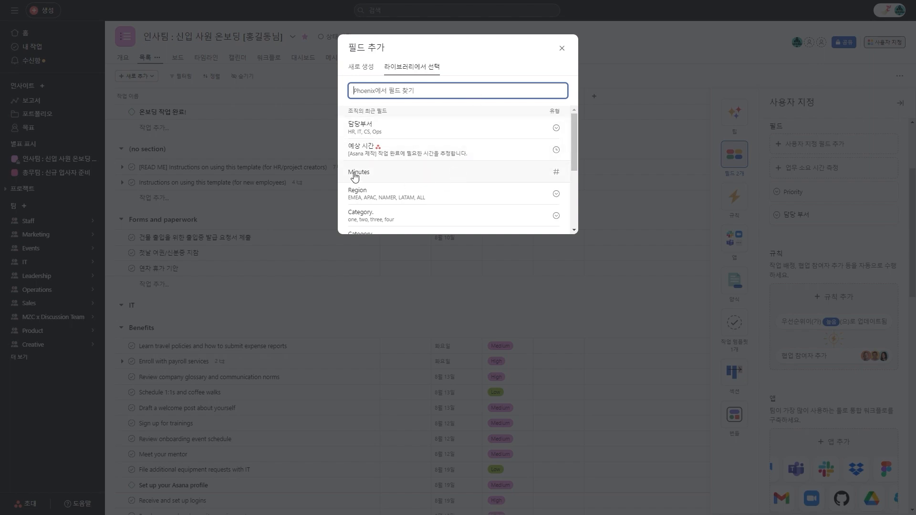
pyautogui.click(403, 158)
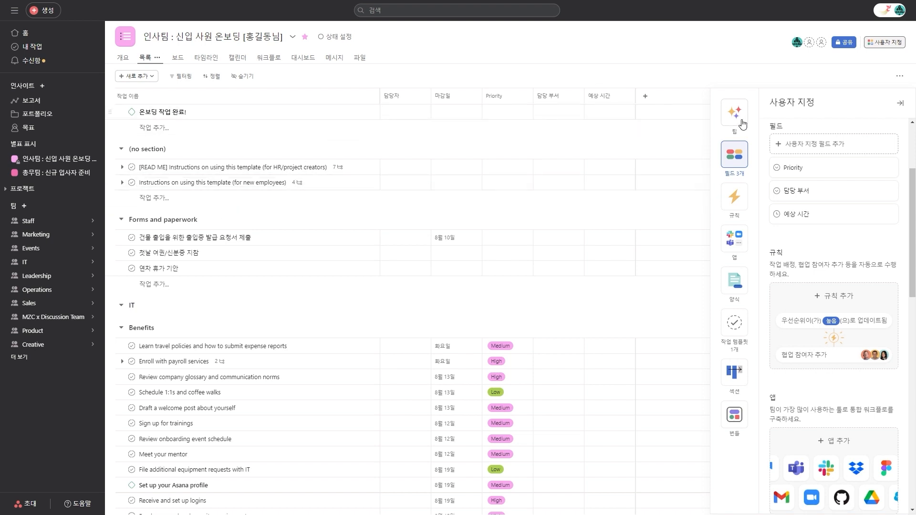
pyautogui.press('Escape')
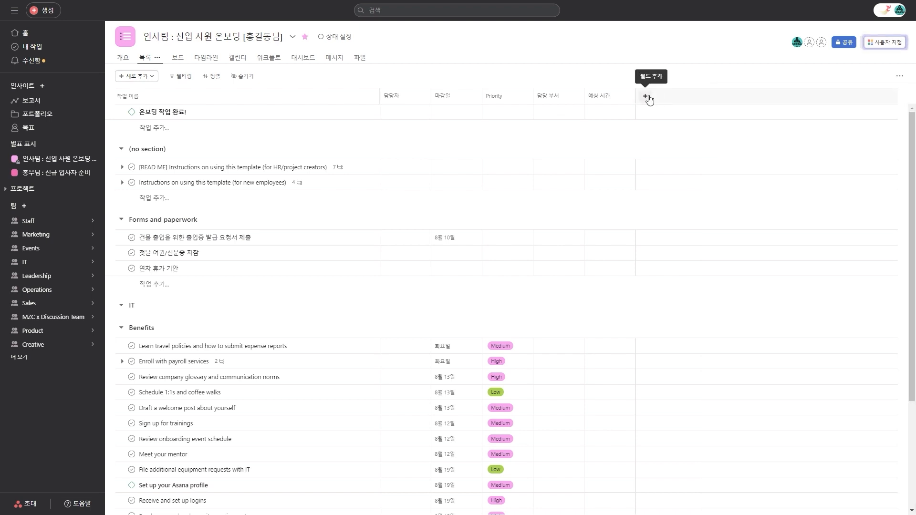
# Step: Create another custom field titled "Contact Point" with the field type 사용자
pyautogui.click(645, 96)
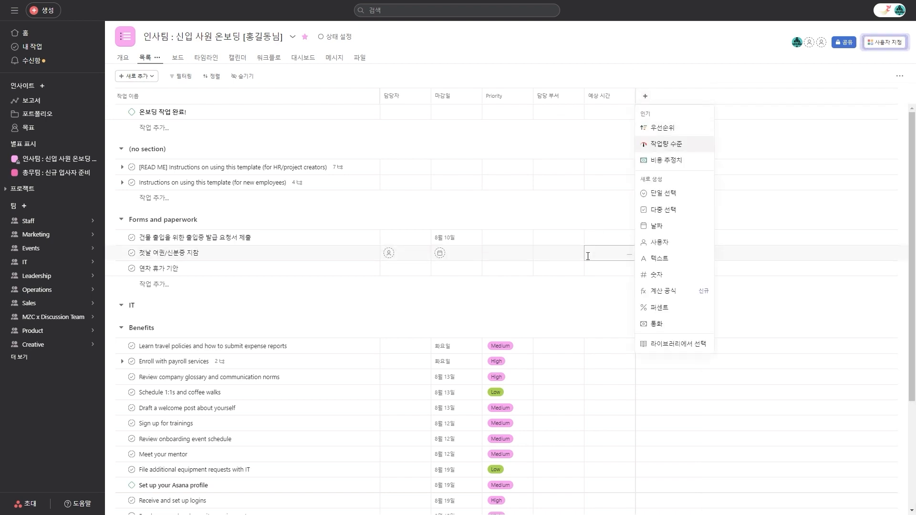
pyautogui.click(651, 258)
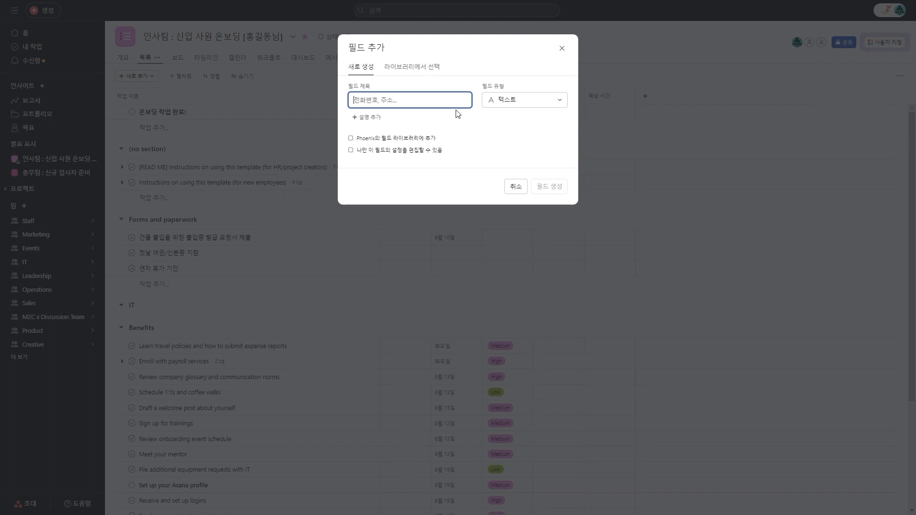
pyautogui.write('Contact Point')
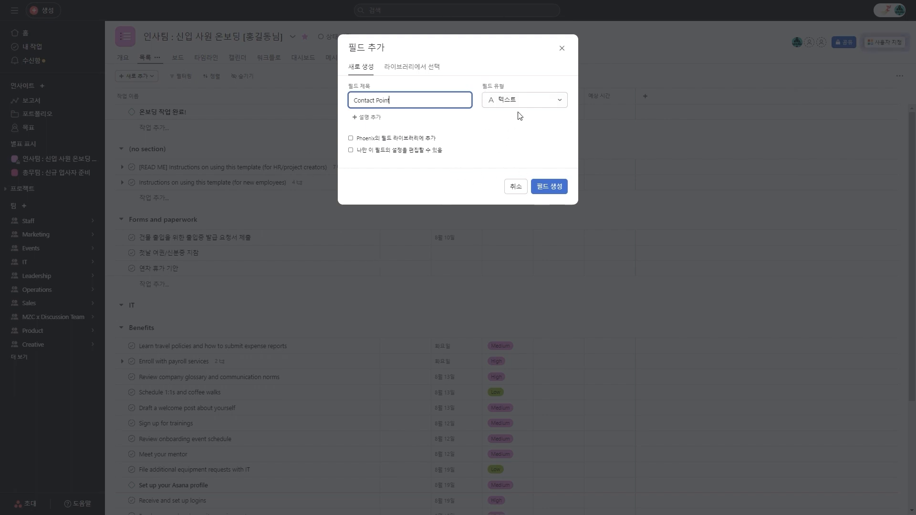
pyautogui.click(528, 104)
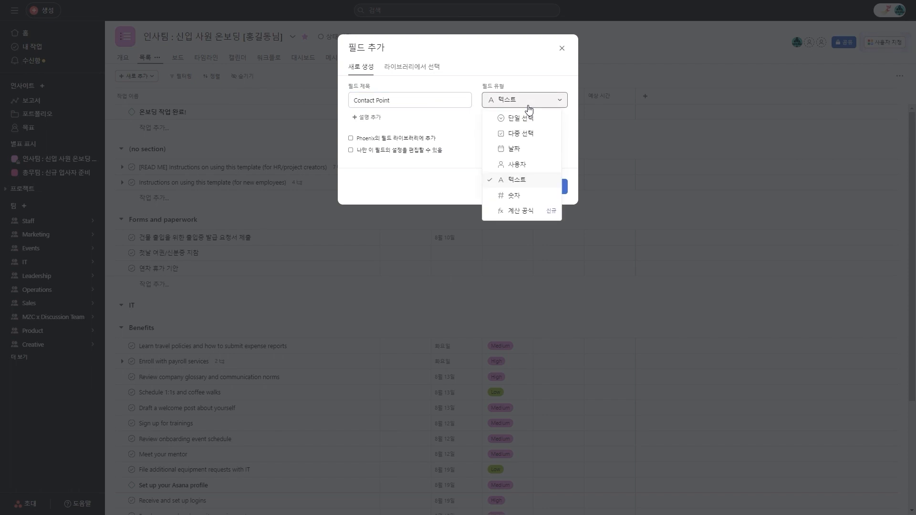
pyautogui.click(525, 165)
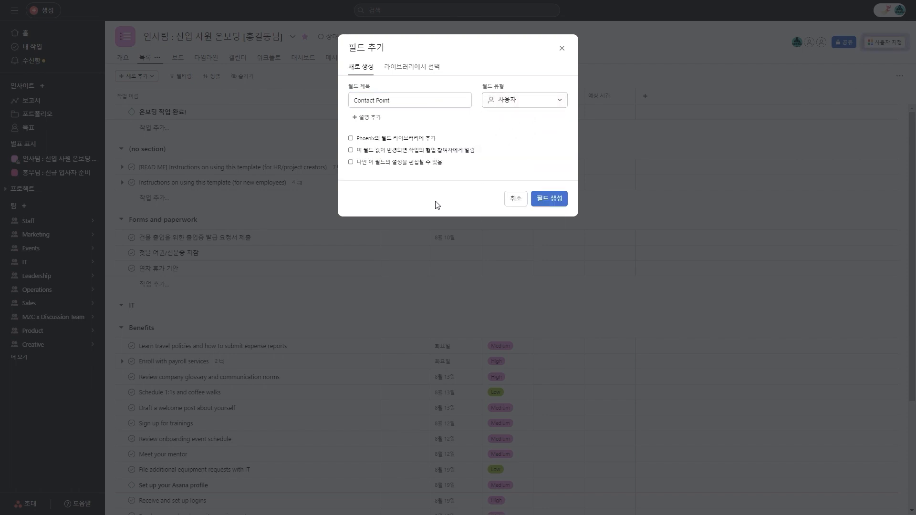
pyautogui.click(552, 201)
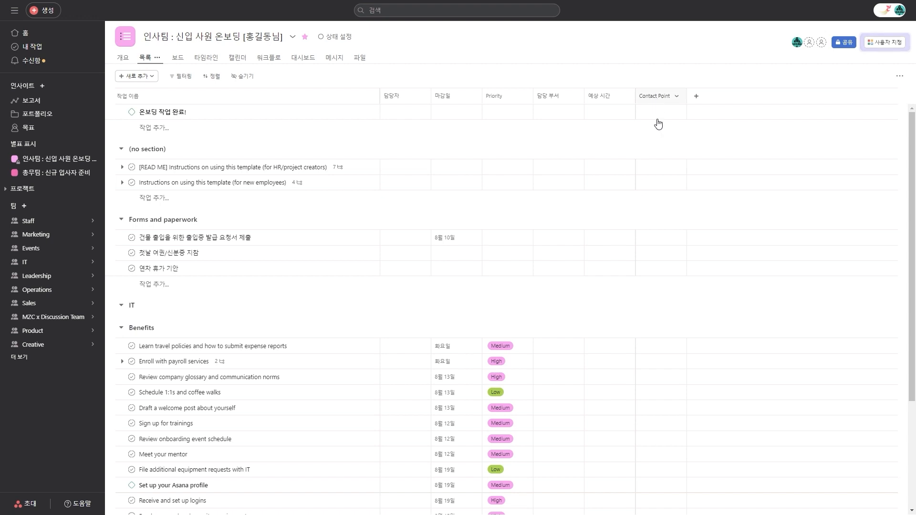
# Step: Look through the people selectable as Contact Point for the [READ ME] task without assigning anyone
pyautogui.click(663, 168)
pyautogui.scroll(-3, 677, 214)
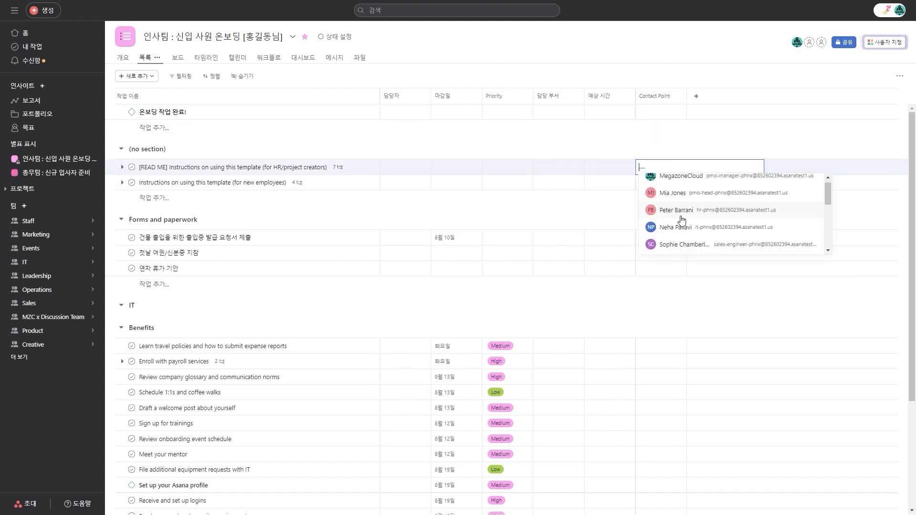
pyautogui.click(637, 49)
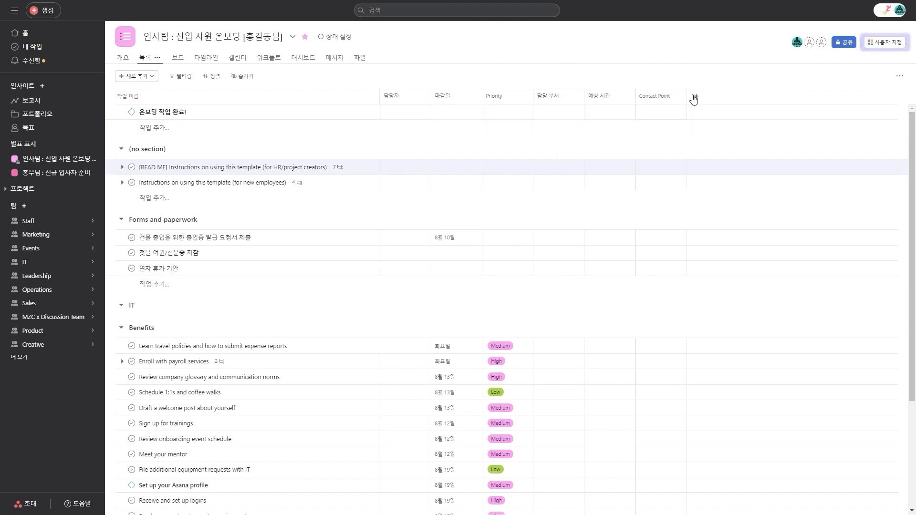
# Step: Move the Contact Point field ahead of 예상 시간 in the project's field order and move it back
pyautogui.click(897, 44)
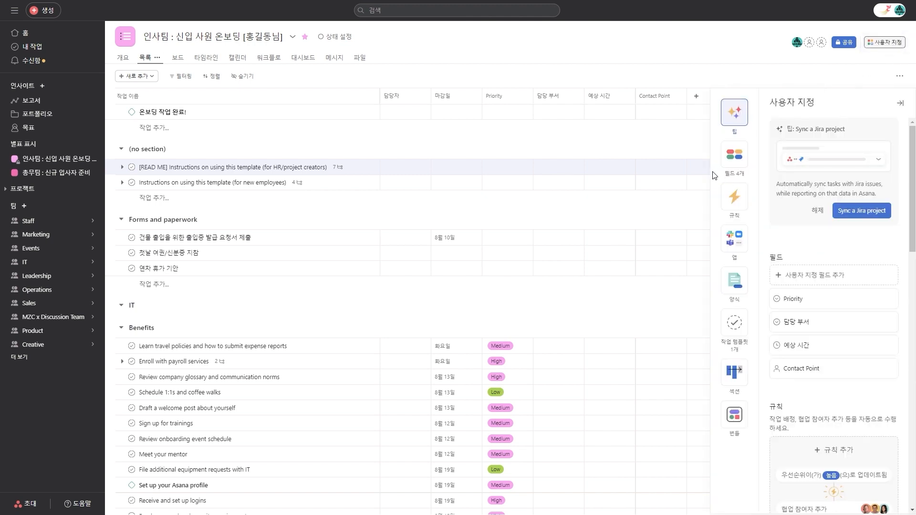
pyautogui.click(739, 162)
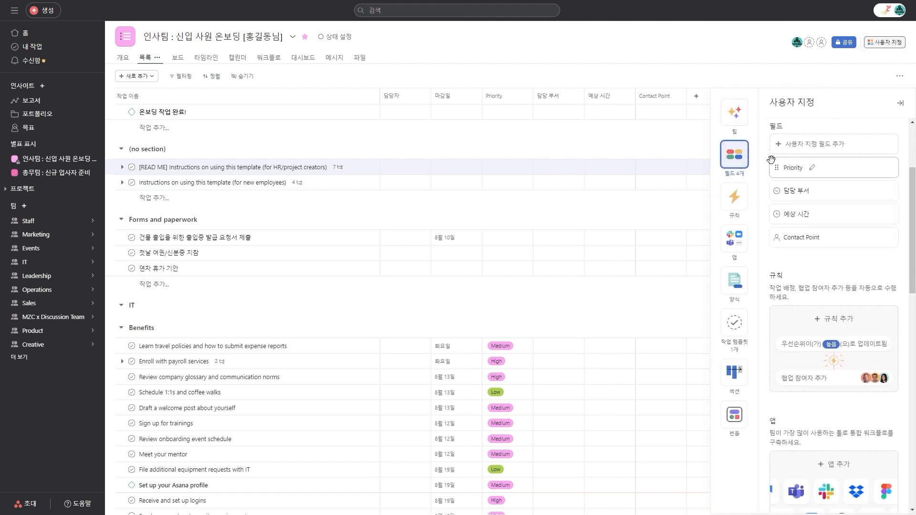
pyautogui.moveTo(778, 240); pyautogui.dragTo(777, 213)
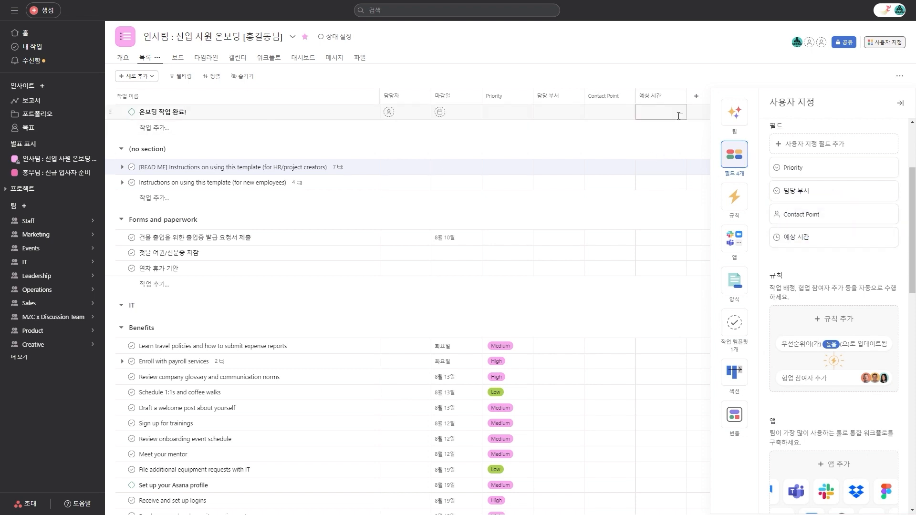
pyautogui.moveTo(777, 212); pyautogui.dragTo(778, 238)
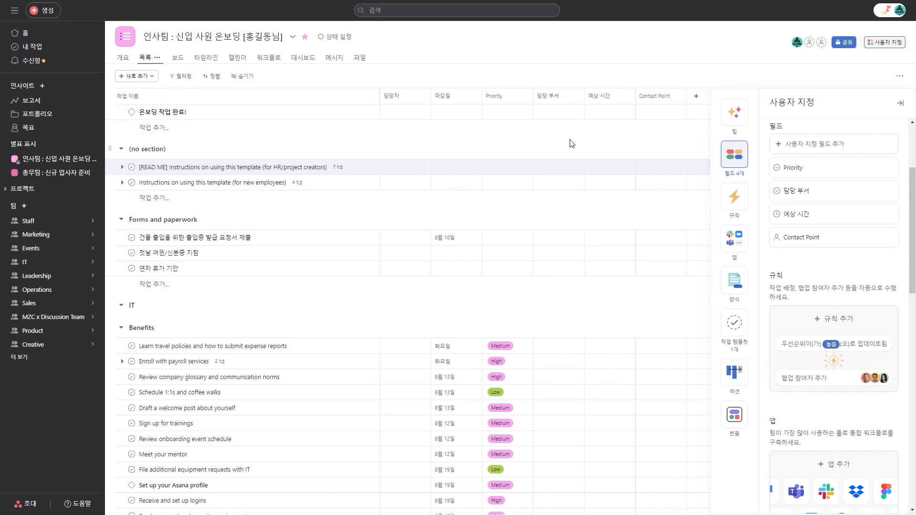